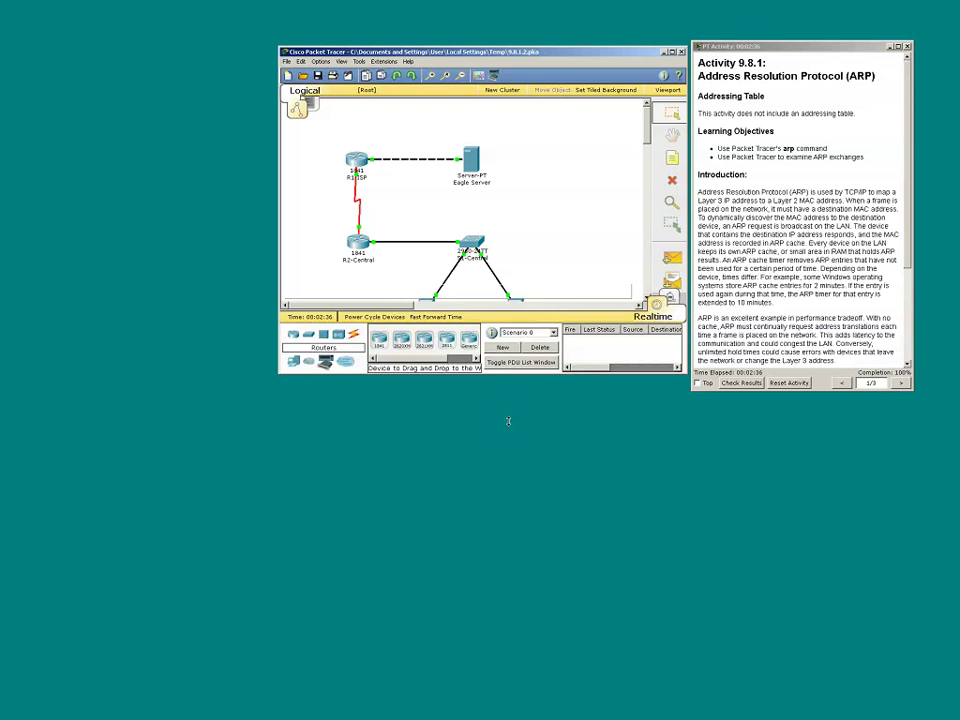
Enlarge the workspace to show PC-1A and PC-1B, and scroll through the activity instructions
drag(508, 372, 508, 421)
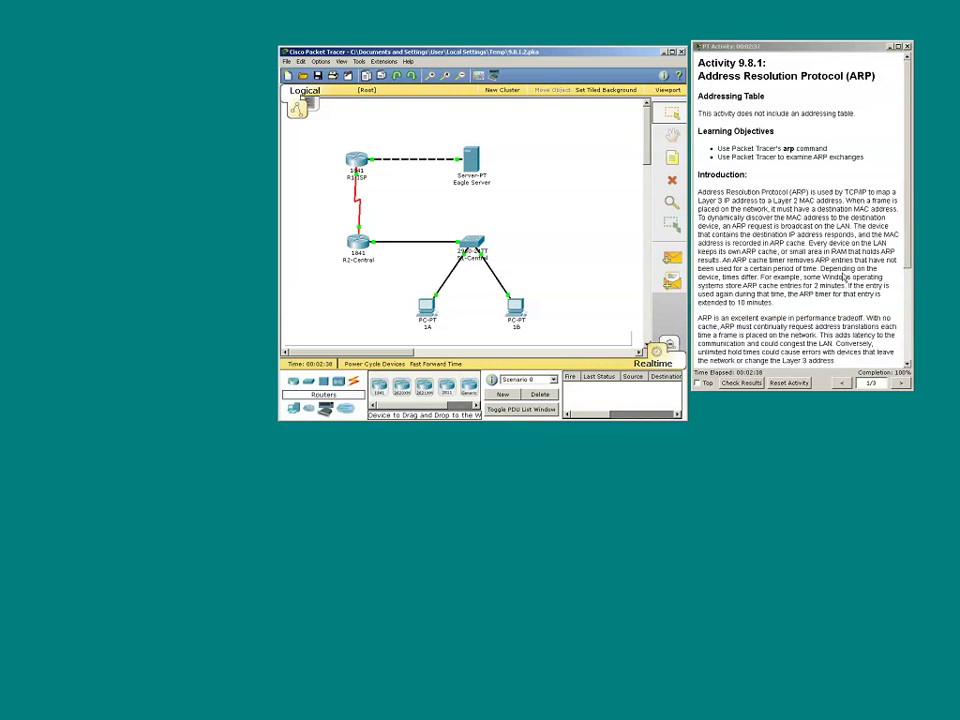
scroll(845, 278, down, 2)
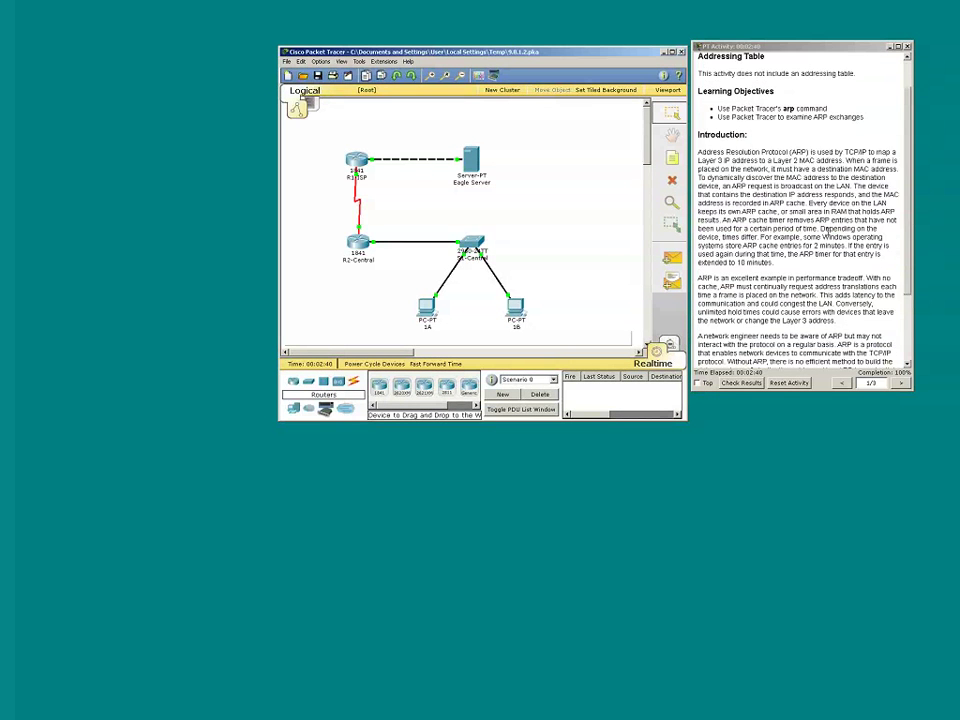
scroll(903, 384, down, 5)
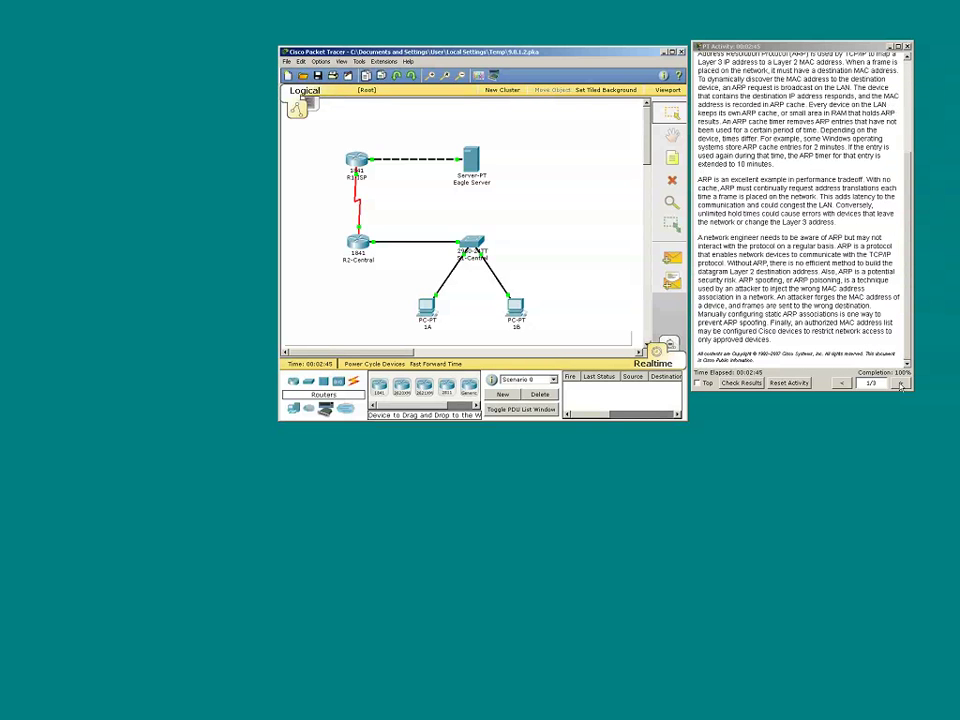
Advance the instructions to the next page and open PC 1A's Desktop tab
click(900, 384)
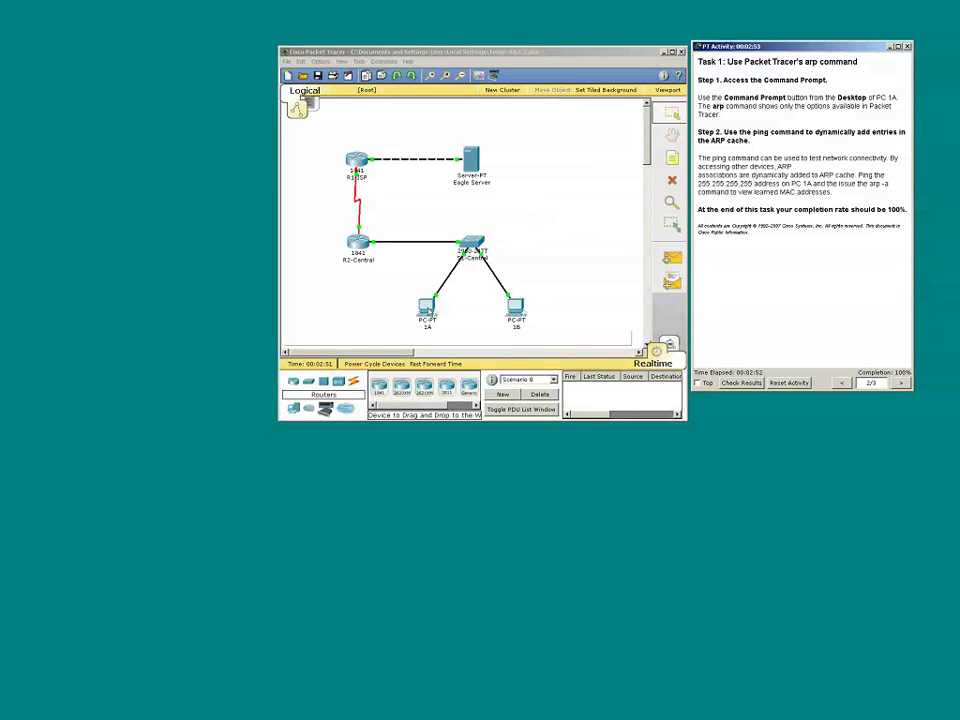
click(428, 312)
click(428, 312)
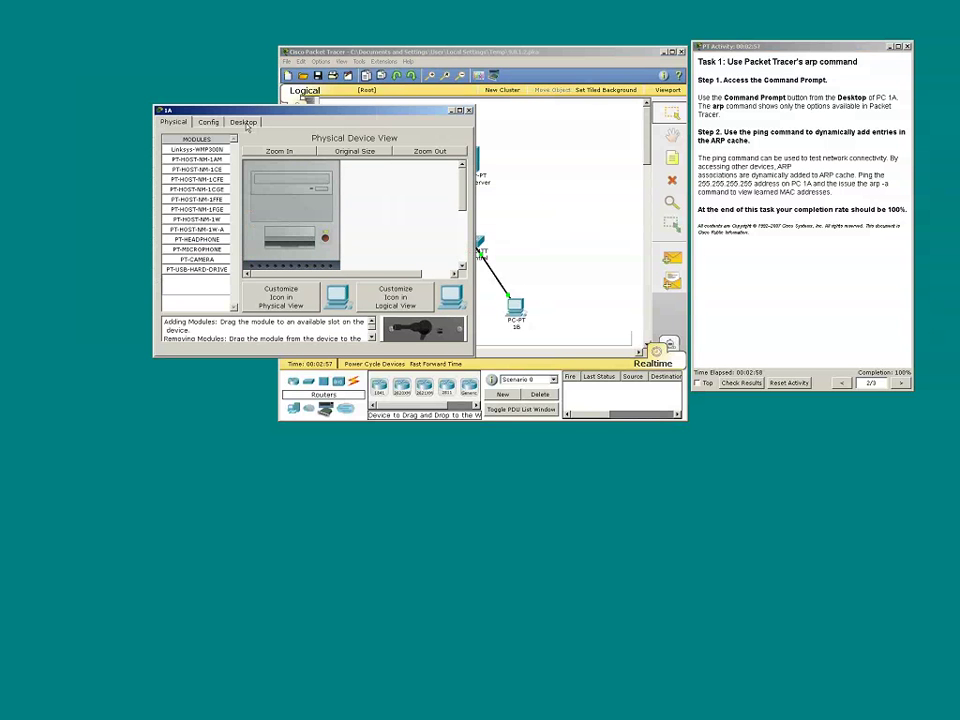
click(244, 122)
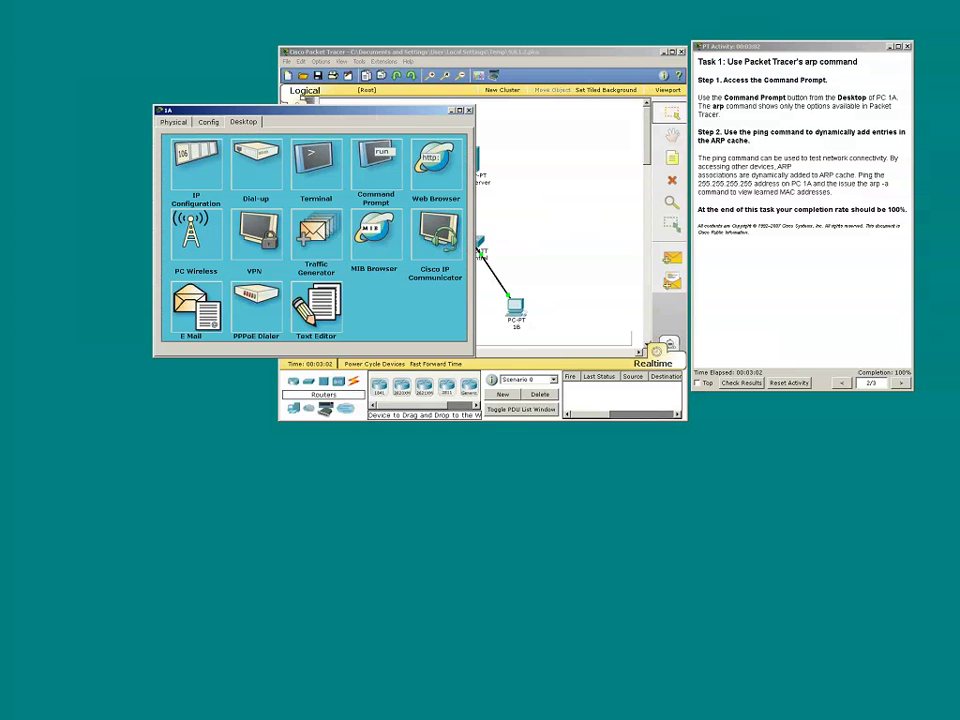
In PC 1A's Command Prompt, run arp to list its -a and -d options
click(378, 174)
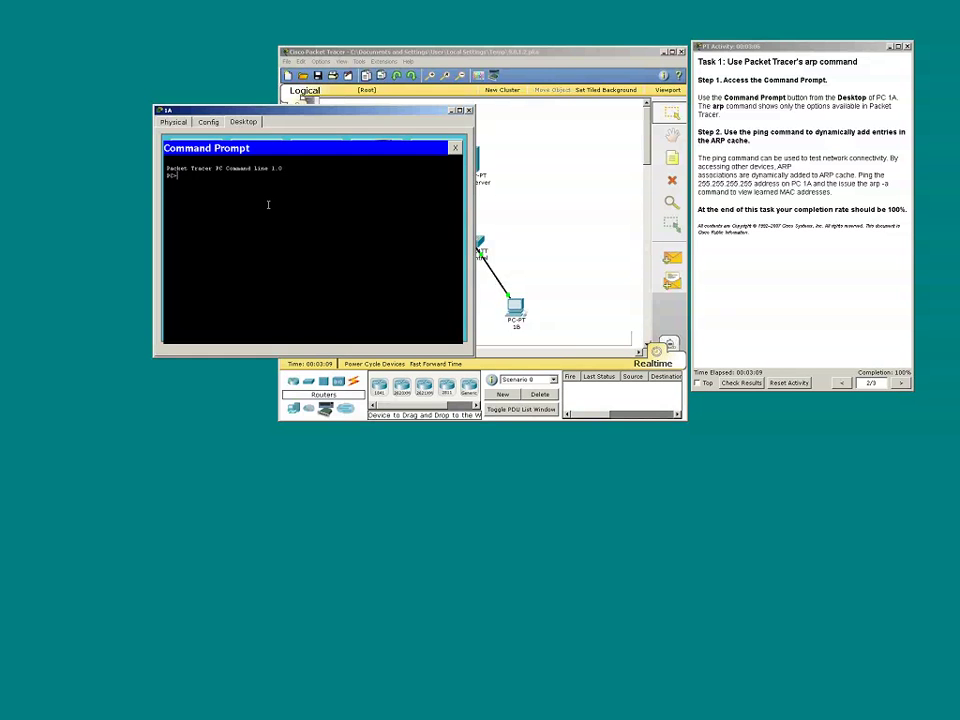
text(ar)
text(p)
key(Return)
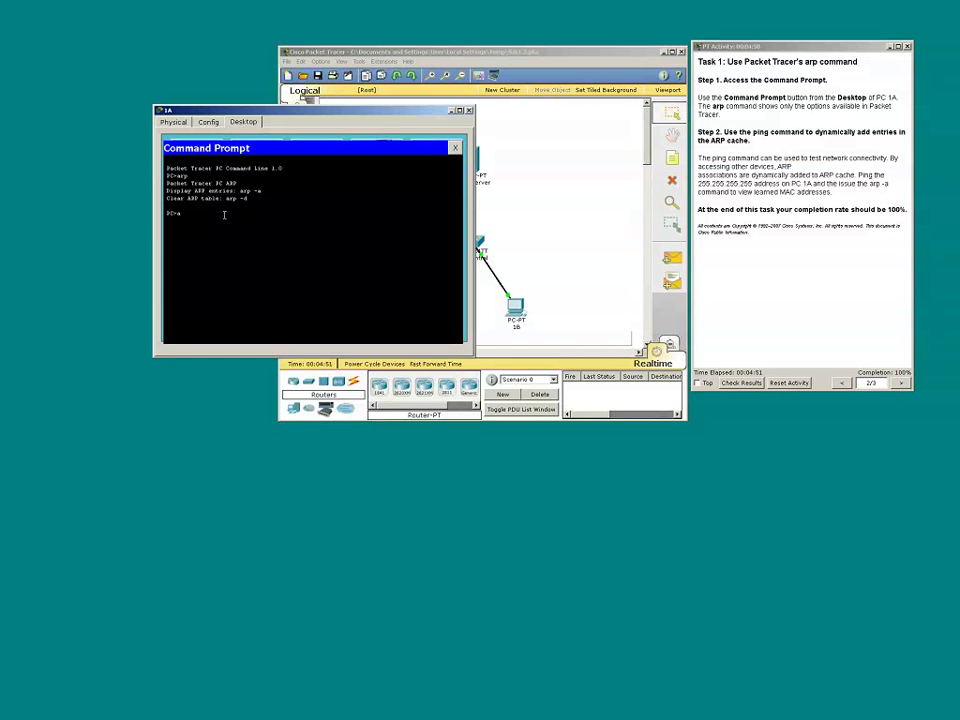
Show PC 1A's empty ARP table with arp -a, then ping 255.255.255.255
text(rp -)
text(a)
key(Return)
text(ping 255.255.255.255)
key(Return)
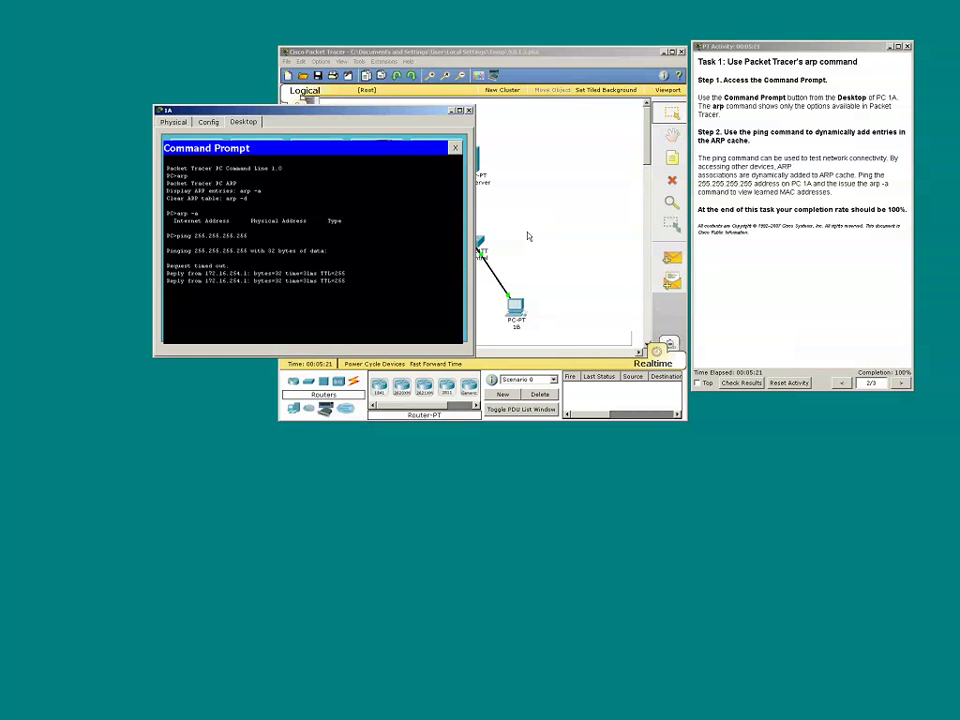
click(528, 236)
click(308, 225)
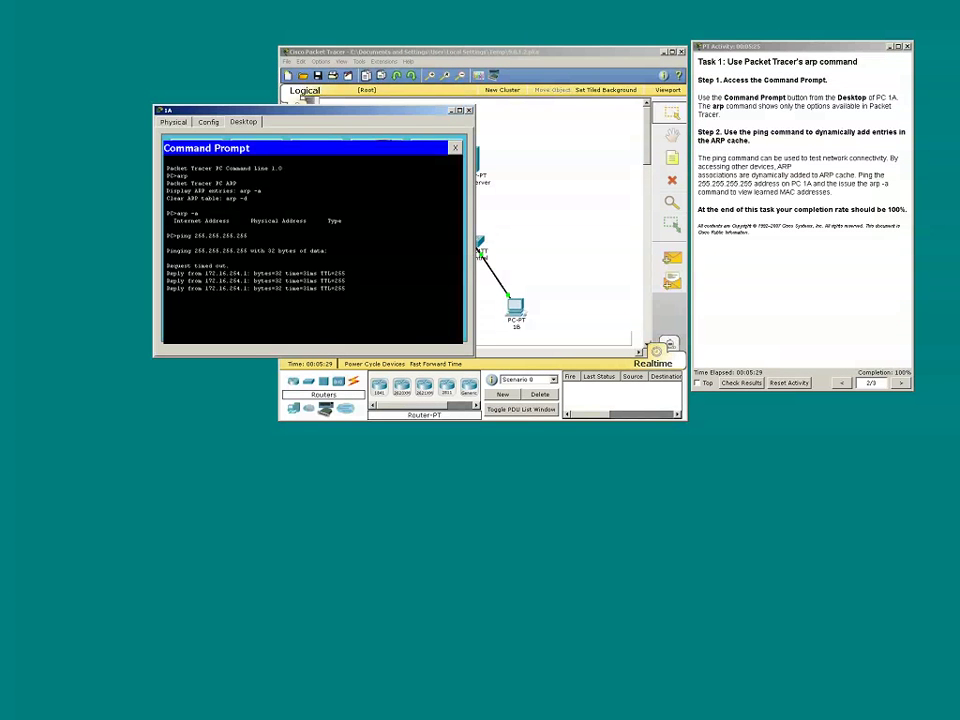
Run arp -a again to see the dynamic entry for 172.16.254.1
text(arp -a)
key(Return)
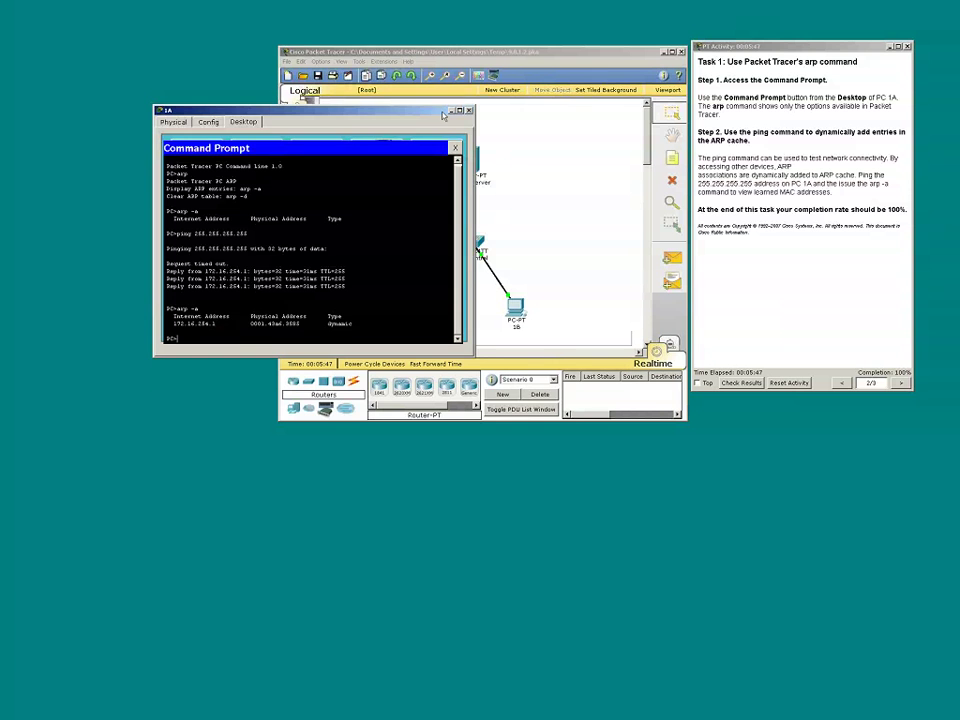
Inspect R2-Central's Port Status Summary Table, then close it
click(529, 130)
key(i)
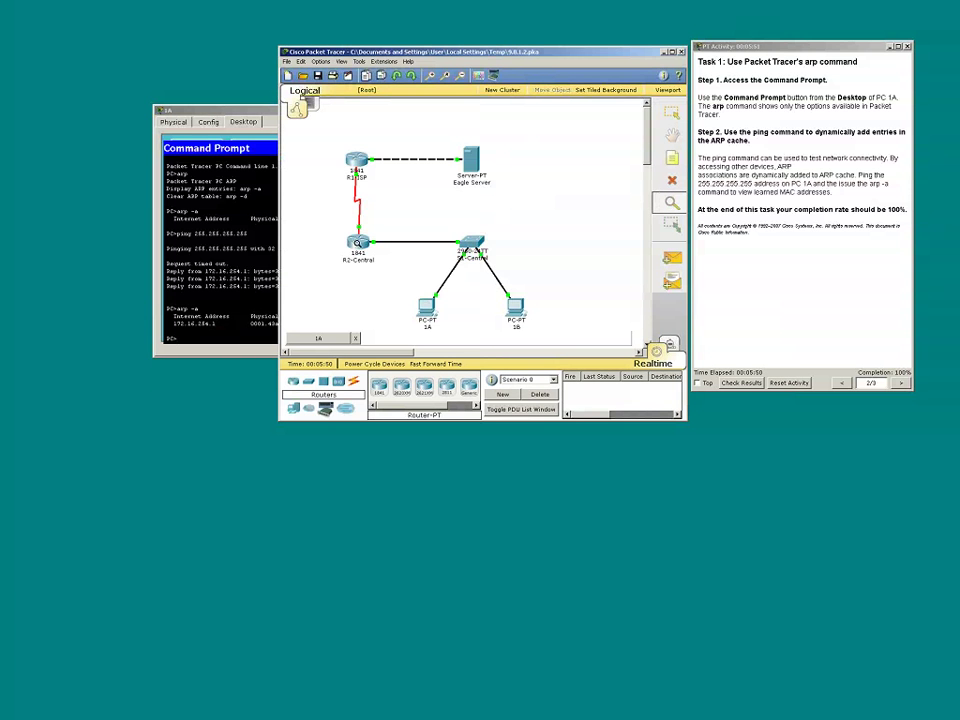
click(357, 243)
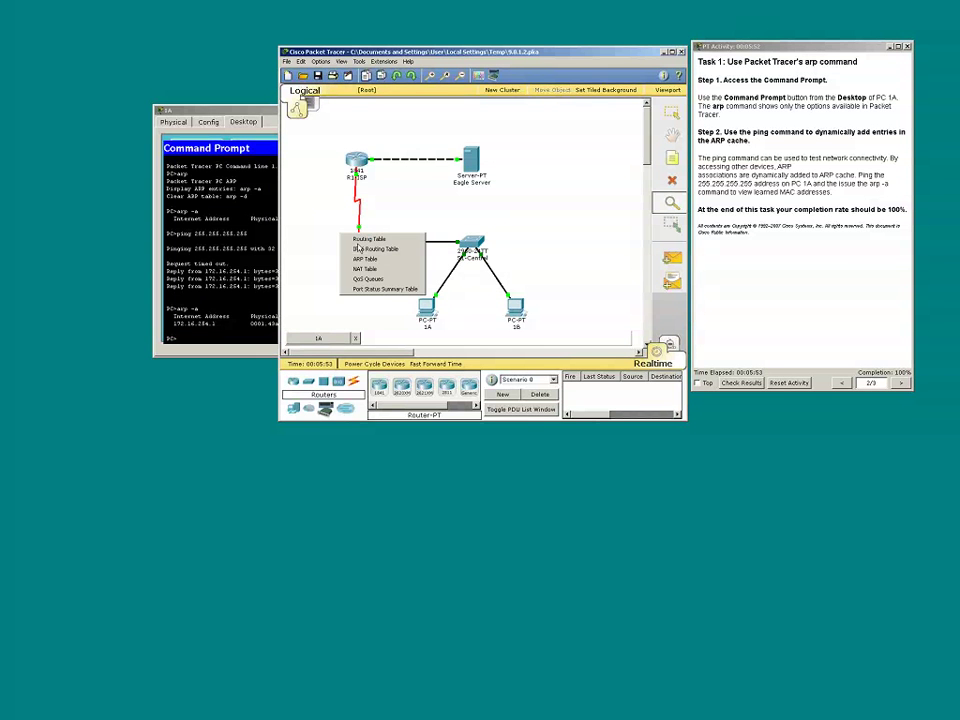
click(365, 288)
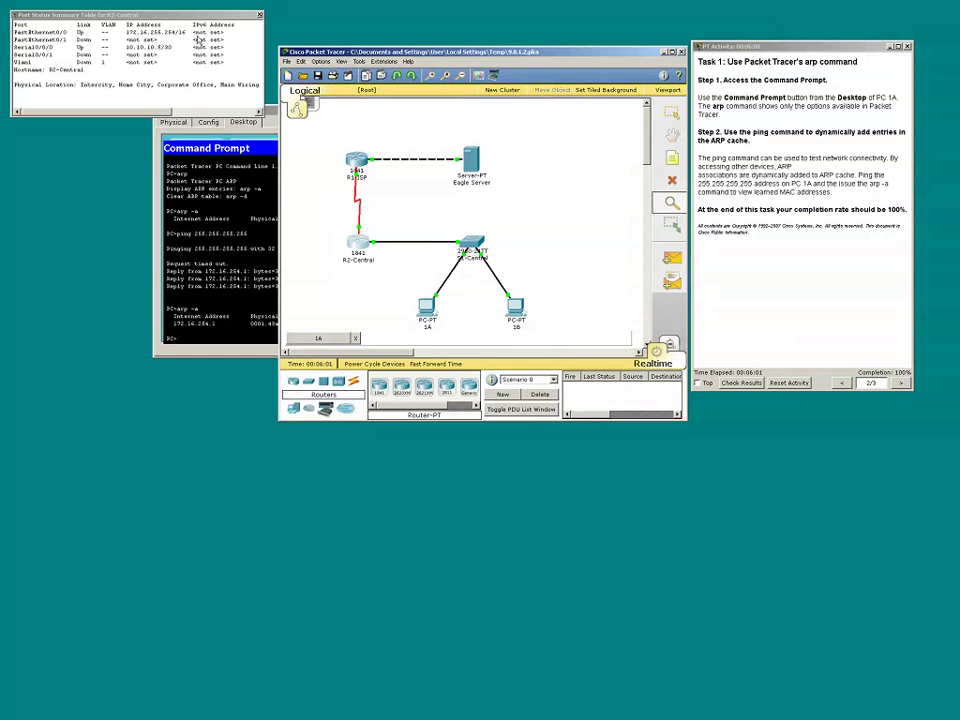
click(260, 16)
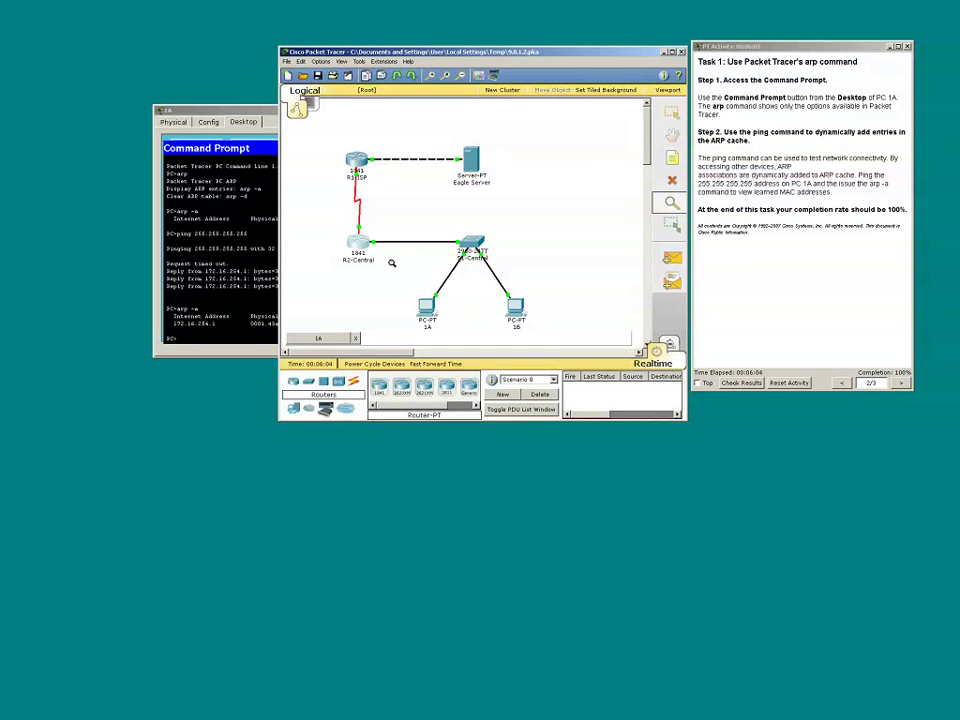
View S1-Central's Port Status Summary Table, enlarged to show Vlan1 at 172.16.254.1/16, then return to Select
click(458, 238)
click(499, 270)
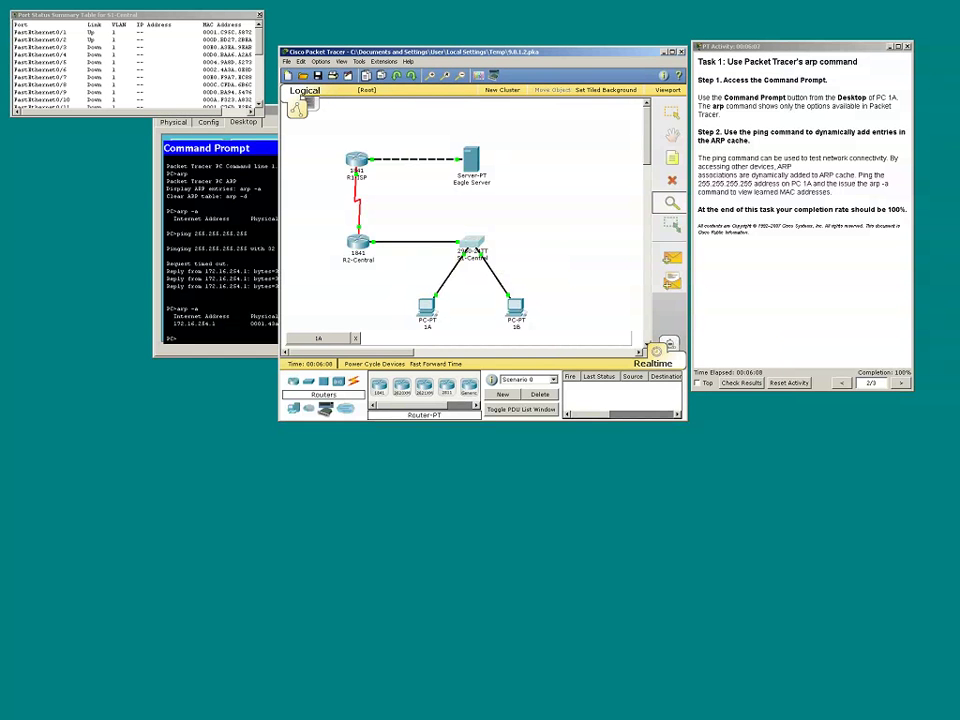
click(140, 95)
scroll(140, 95, down, 7)
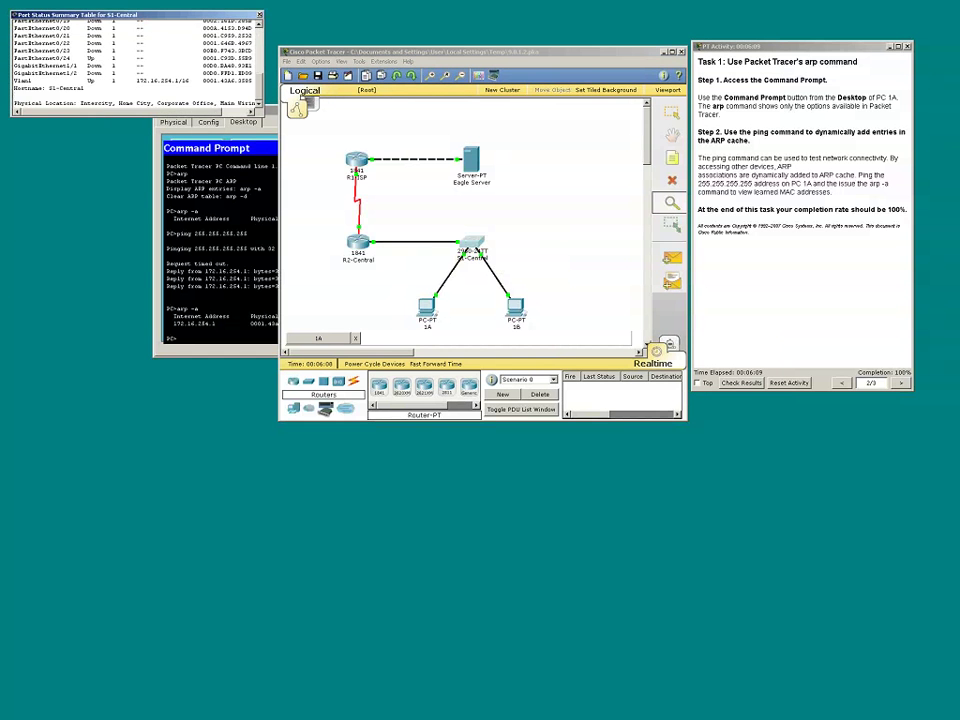
scroll(168, 88, up, 7)
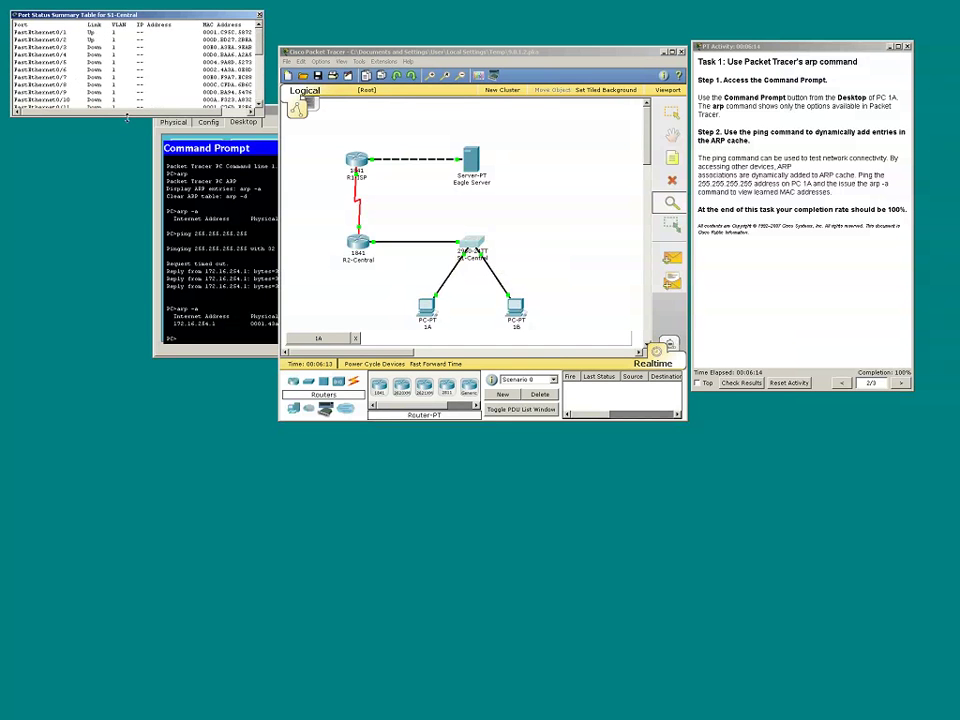
drag(127, 117, 127, 367)
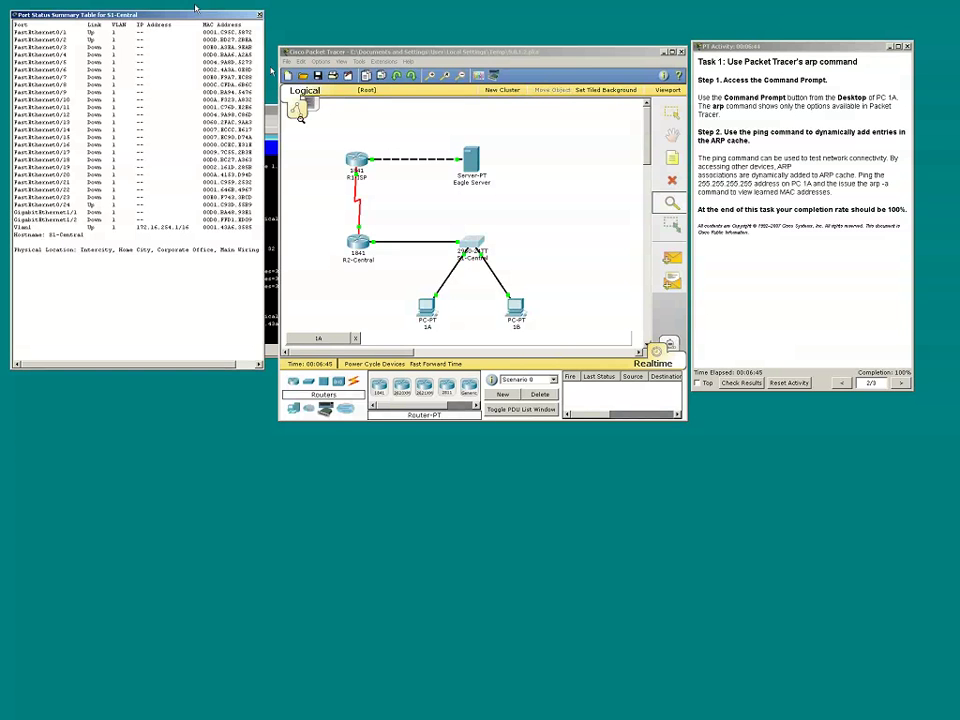
drag(196, 12, 321, 35)
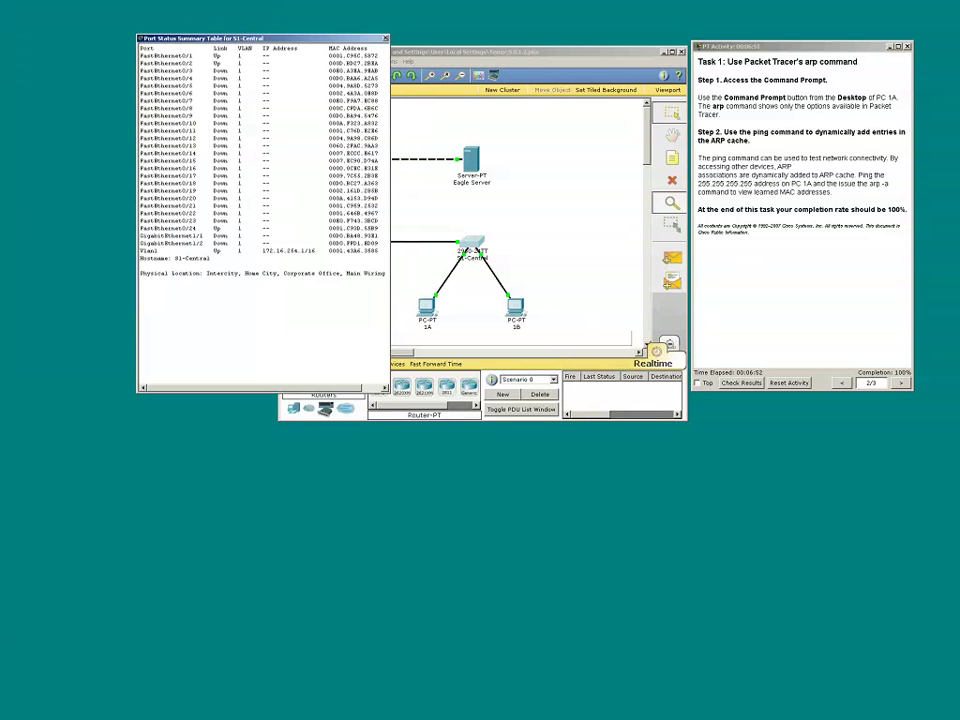
key(Escape)
Close S1-Central's table, advance to Task 2, and enter Simulation mode with ARP and ICMP filters
click(455, 121)
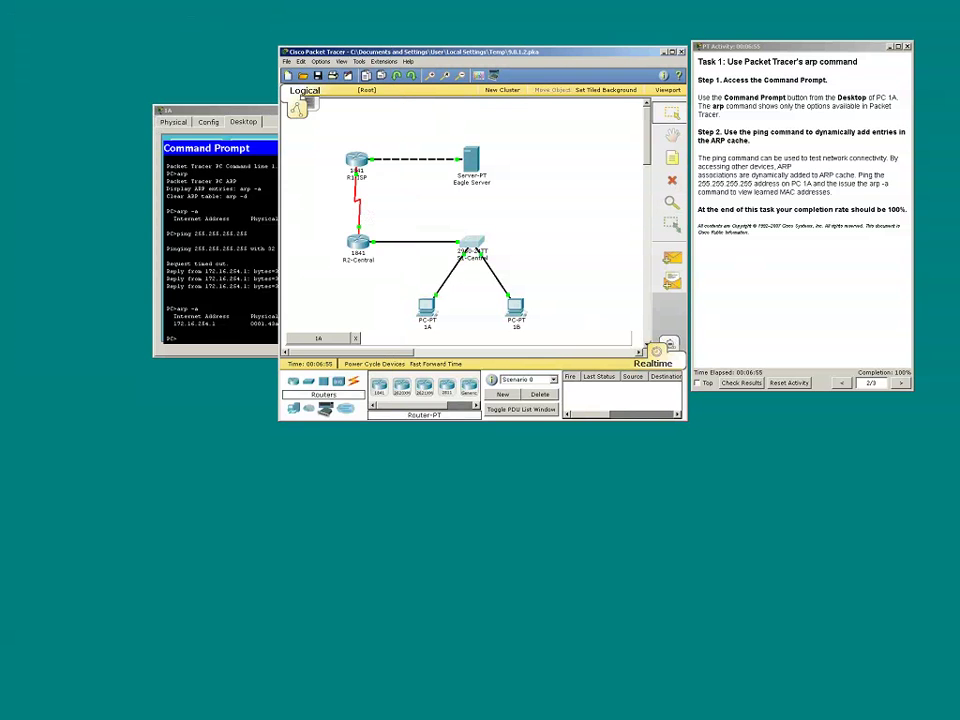
click(899, 384)
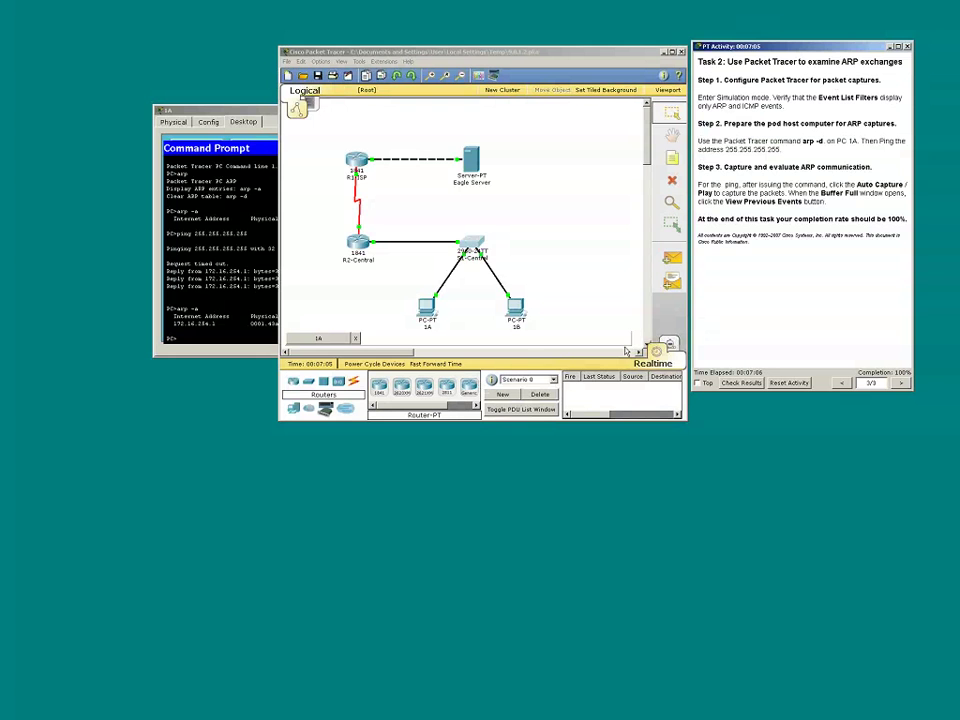
click(657, 351)
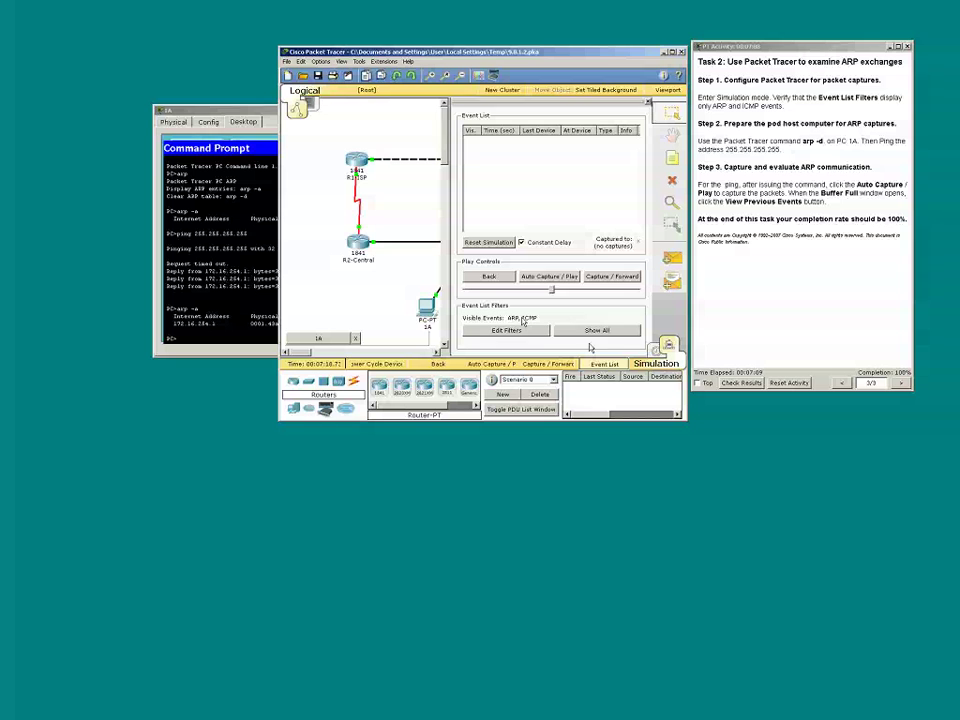
click(506, 330)
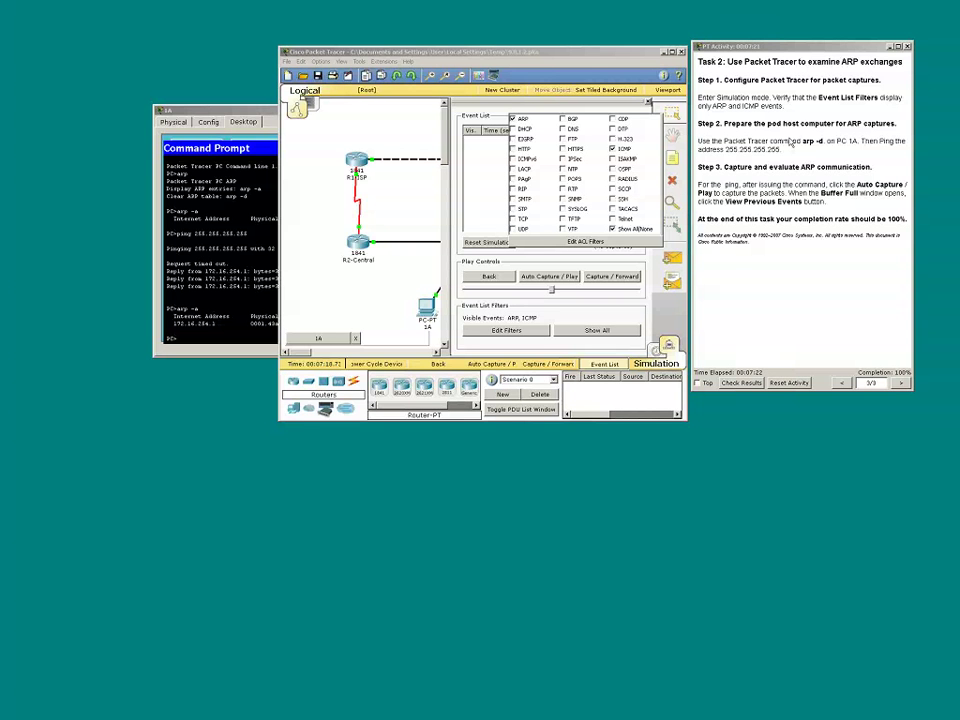
Clear PC 1A's ARP cache with arp -d and confirm it is empty with arp -a
click(241, 334)
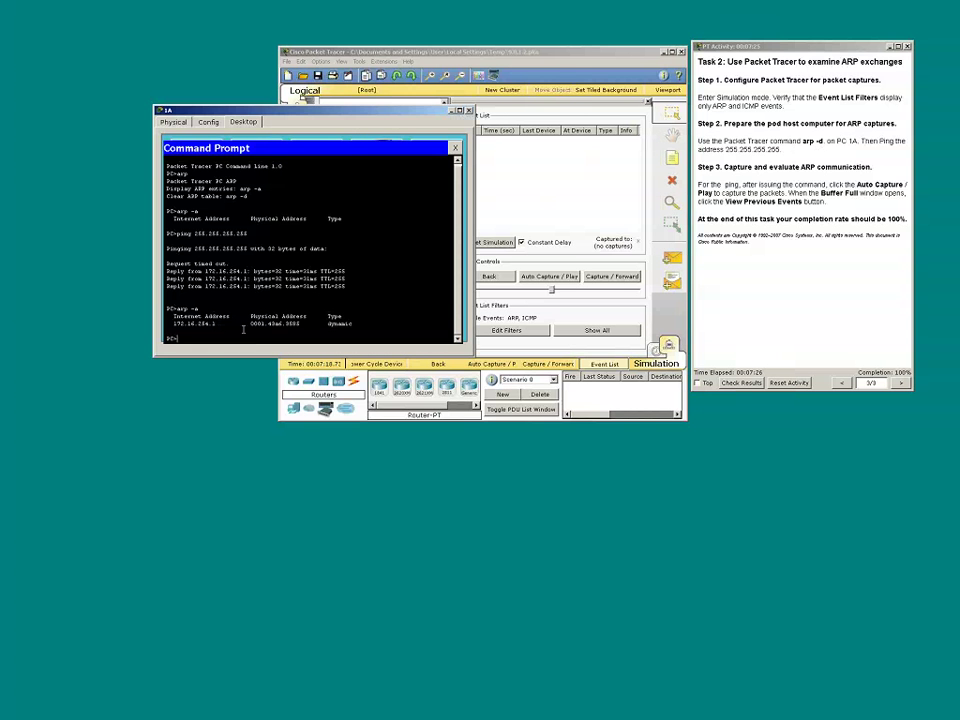
text(arp -d)
key(Return)
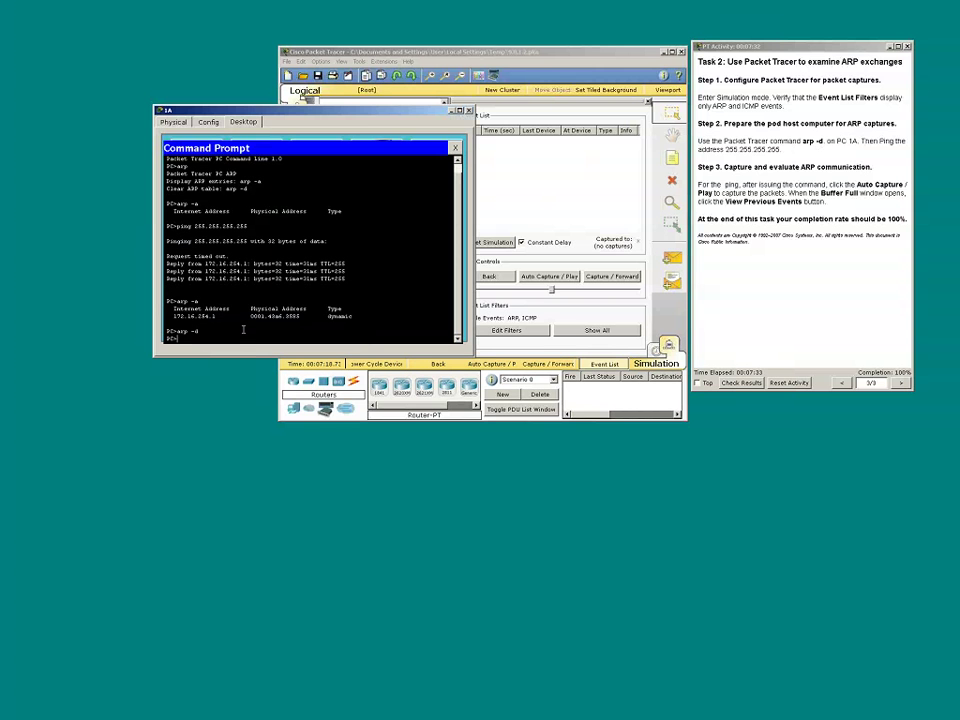
text(arp -d)
key(Return)
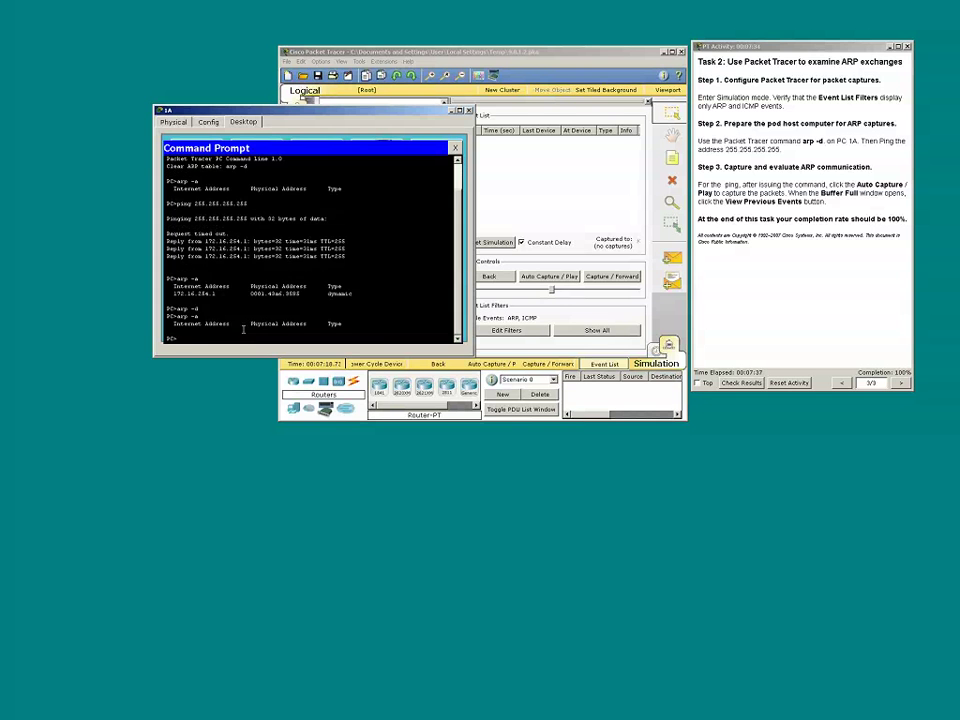
scroll(243, 329, up, 2)
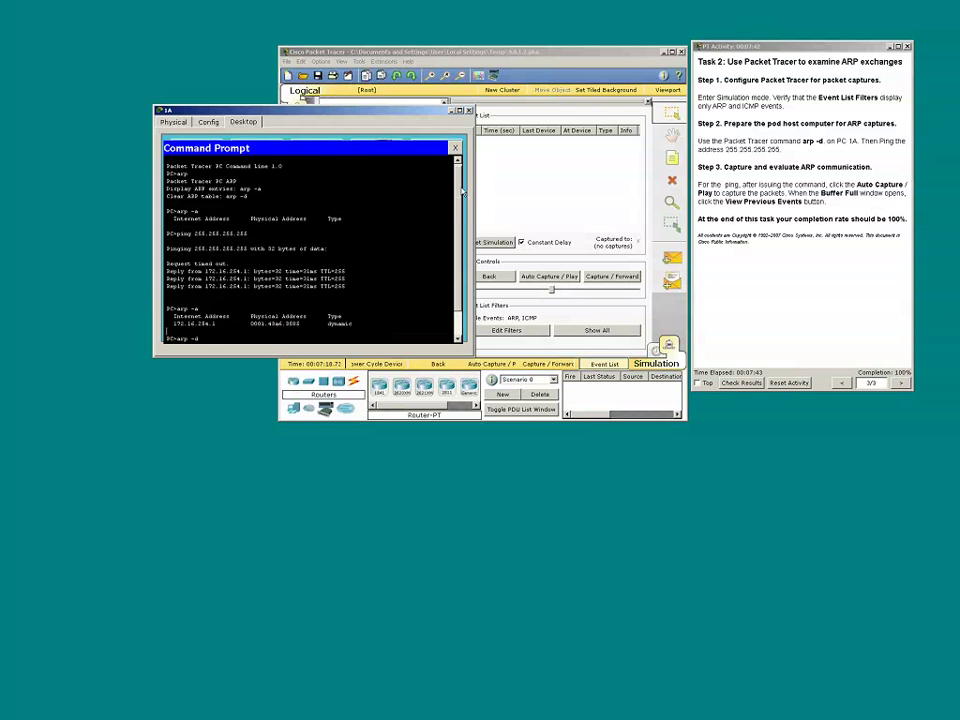
text(arp -a)
key(Return)
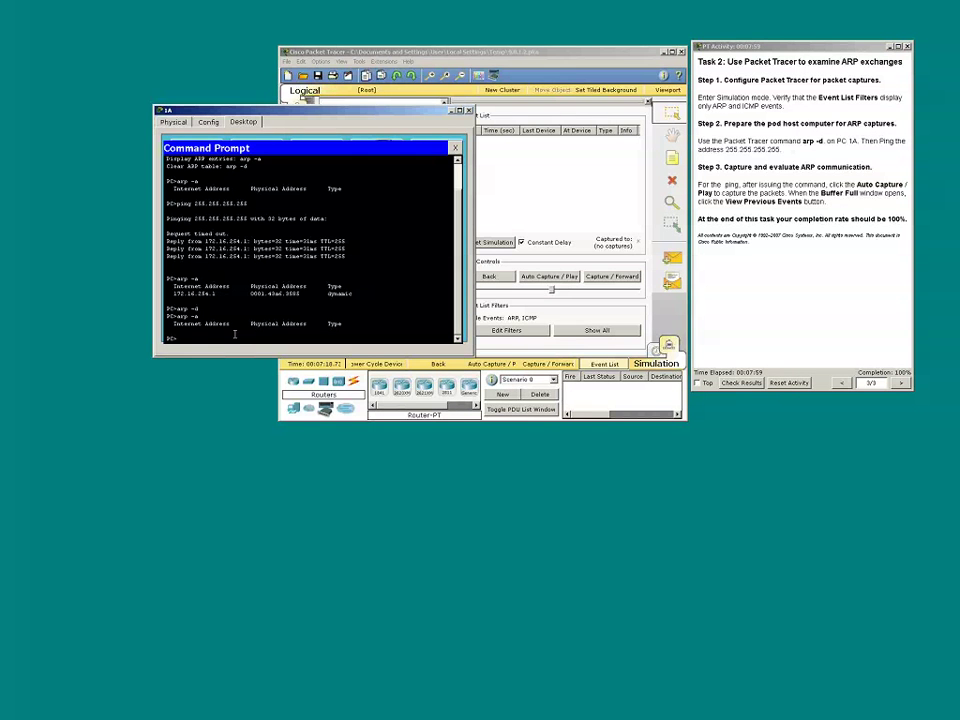
Recall and rerun the ping to 255.255.255.255 to capture ARP and ICMP events
text(arp -a)
key(Up)
key(Up)
key(Up)
key(Up)
key(Return)
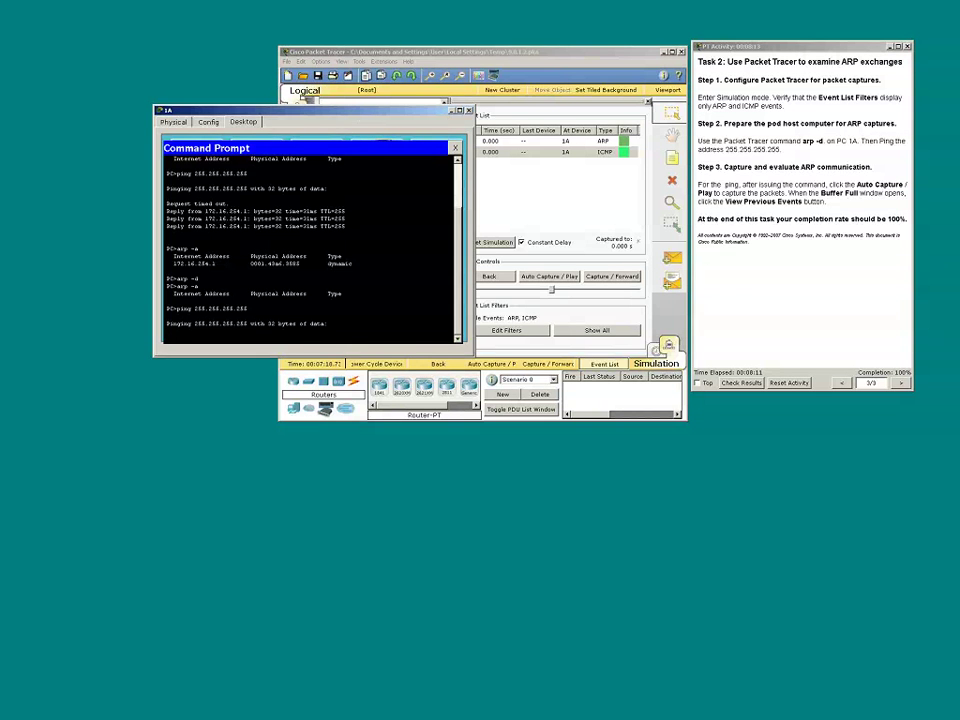
Minimize PC 1A's window and widen the main window to show the full topology
click(449, 110)
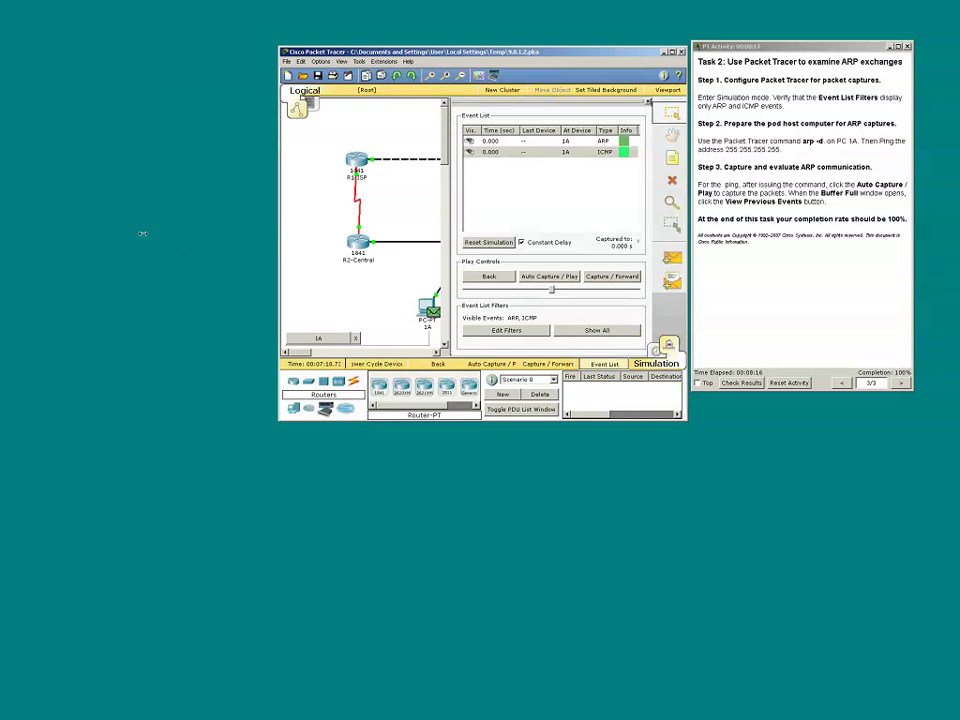
drag(143, 233, 143, 233)
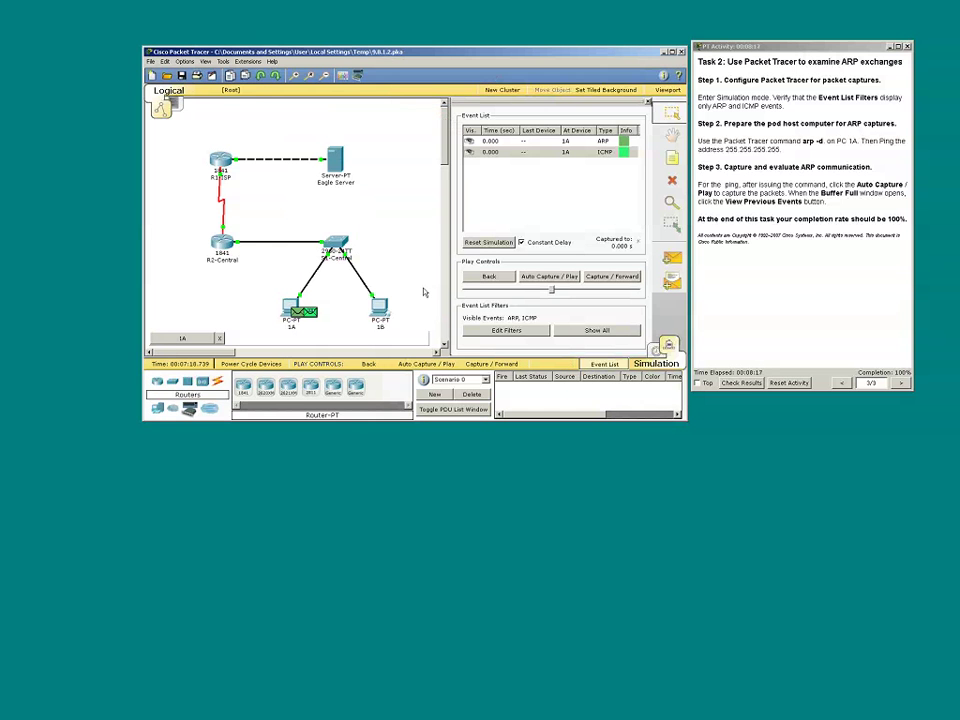
Run Auto Capture / Play so the broadcast ping fills the event list with ARP and ICMP events until Buffer Full appears
click(547, 279)
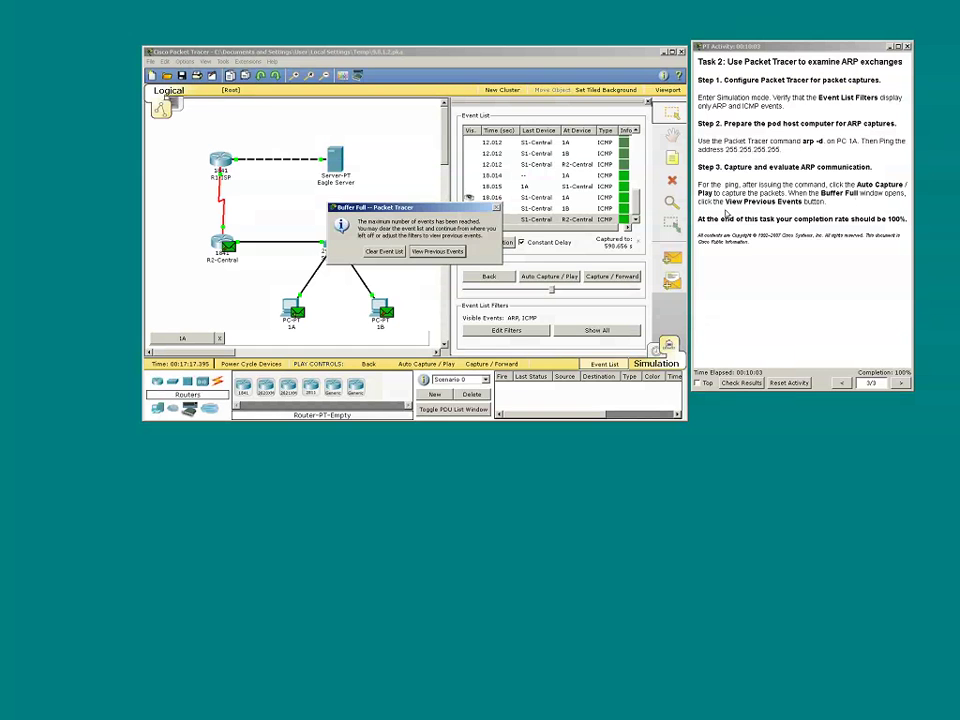
Dismiss Buffer Full, then inspect the inbound PDU details of the 18.016 s event at 1B
click(437, 251)
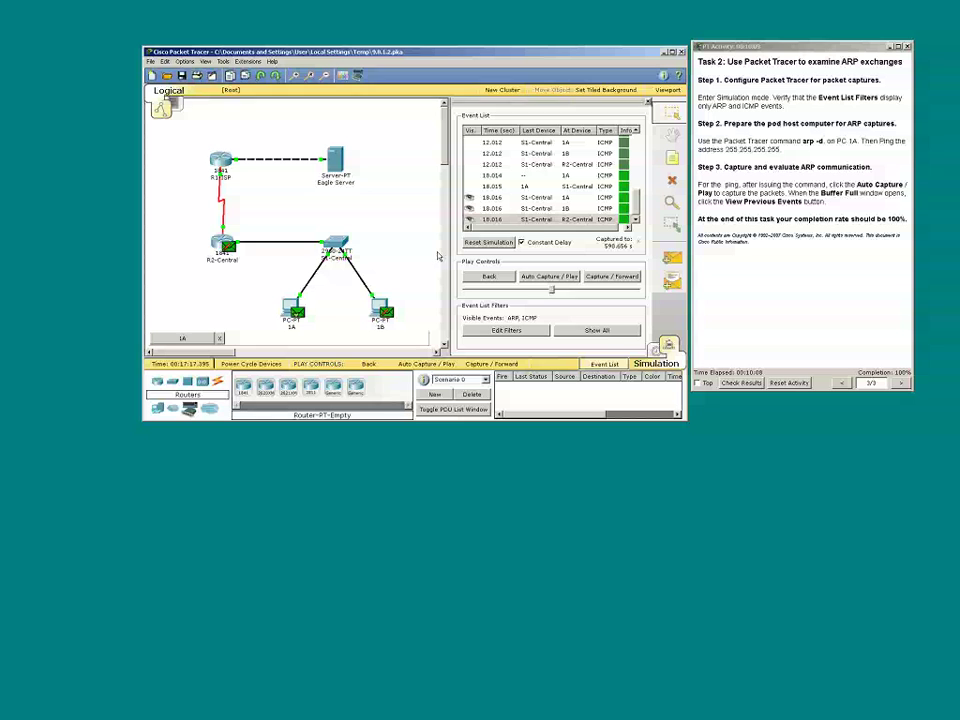
click(624, 208)
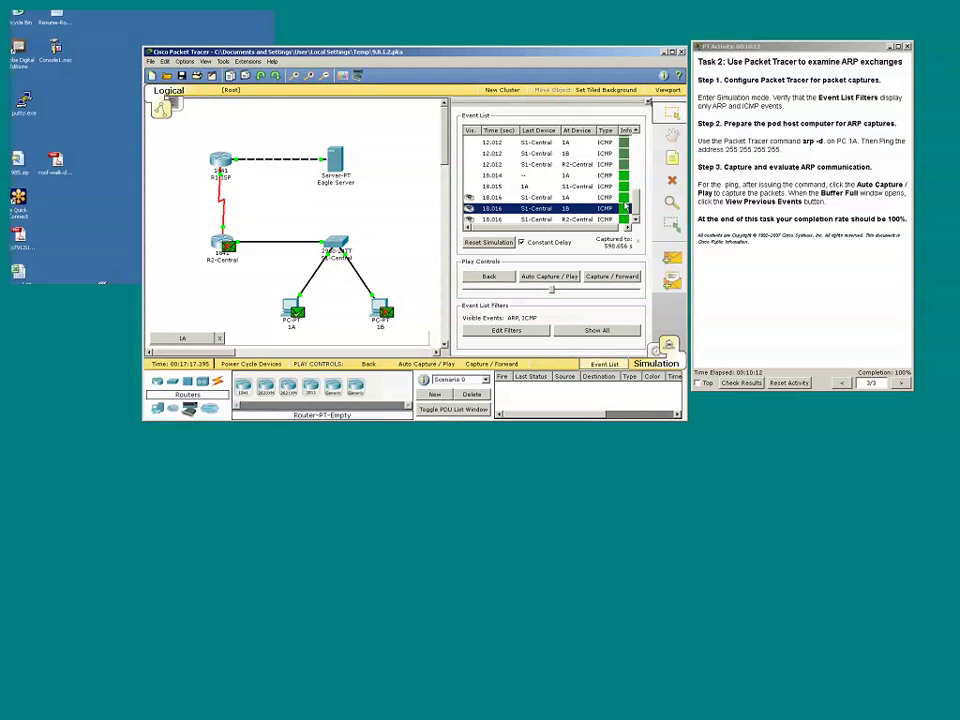
drag(70, 14, 274, 4)
click(268, 15)
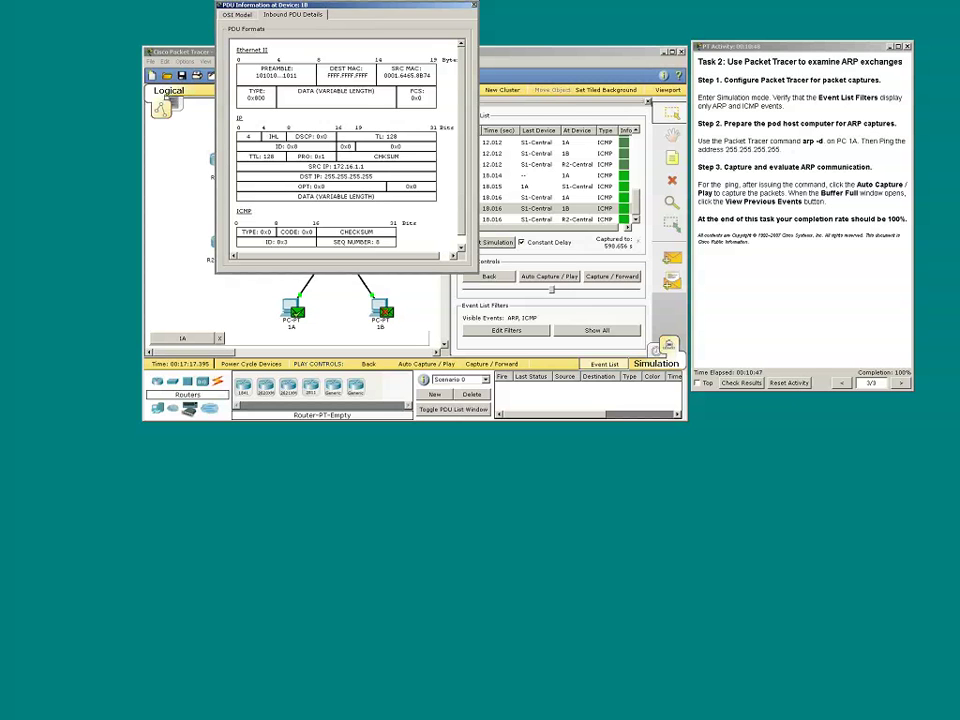
key(alt+F4)
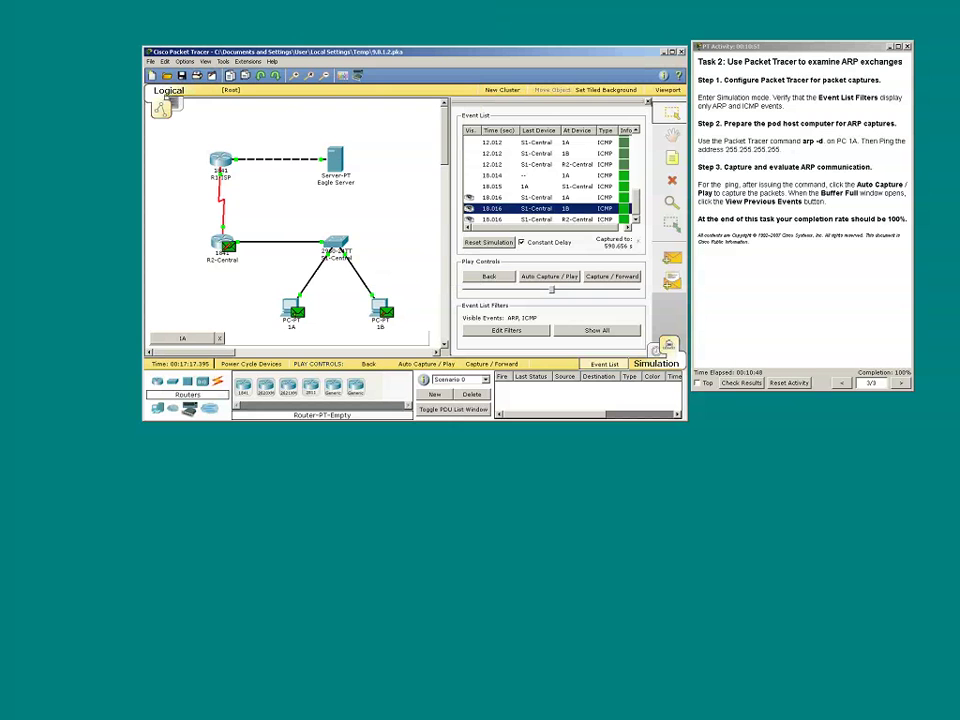
Open the PDU information for the 12.012 s ICMP event at R2-Central
click(549, 164)
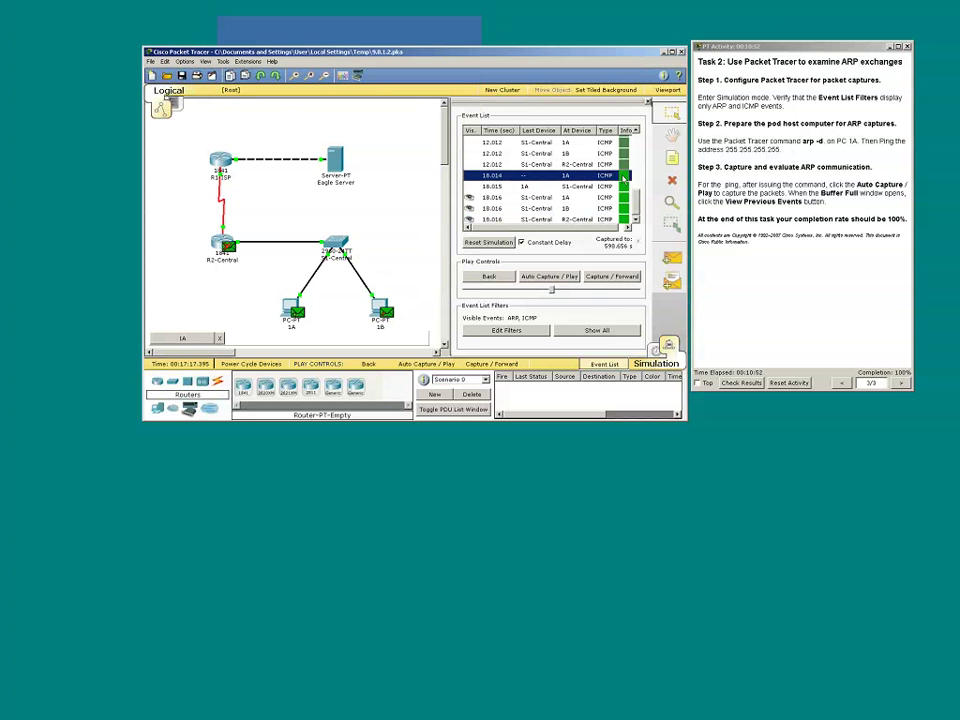
key(alt+F4)
click(624, 162)
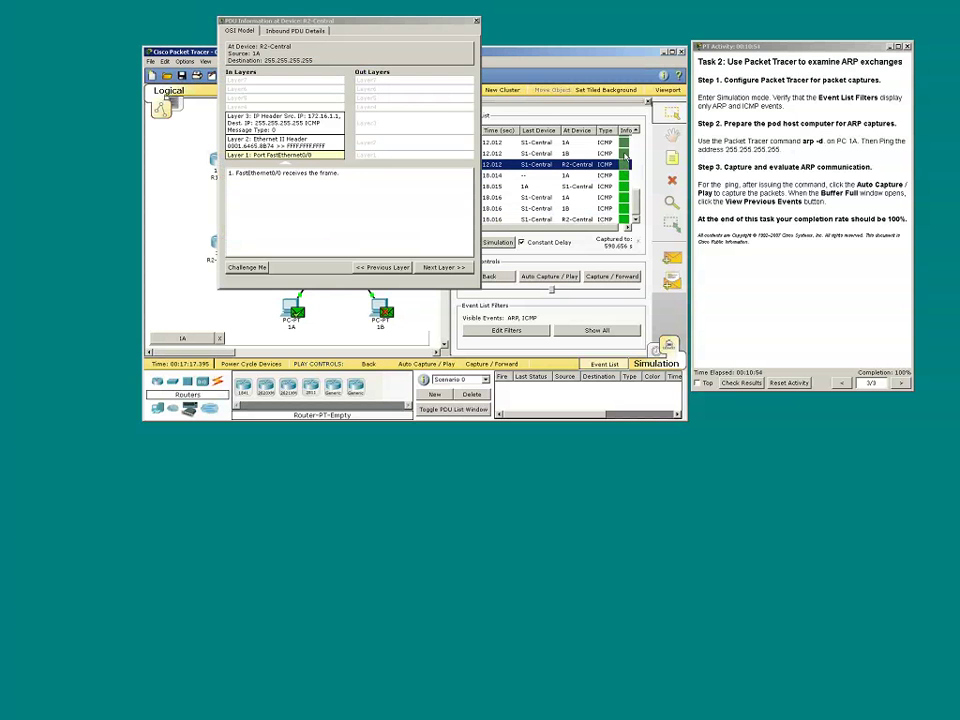